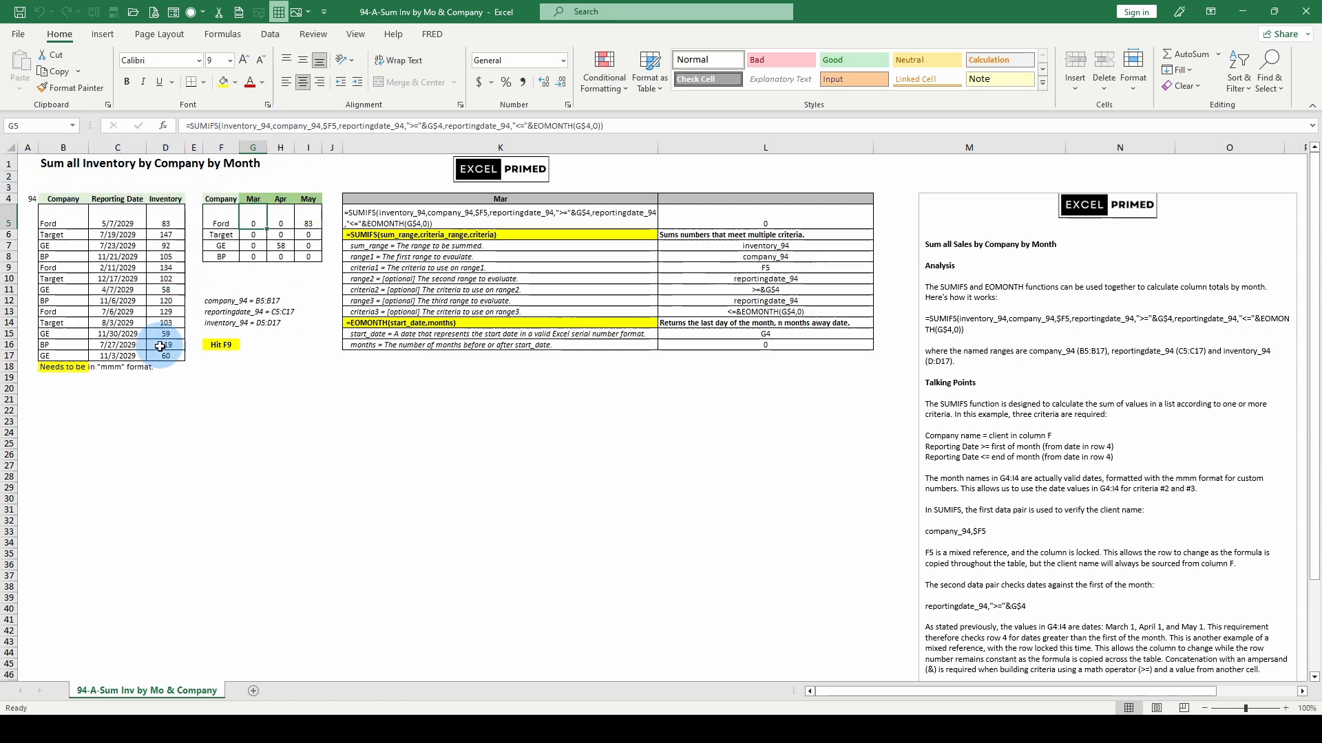
Step: Examine each argument of the SUMIFS formula in cell G5, from the sum range through the third criteria, without changing it
{"action": "left_click", "coordinate": [238, 126]}
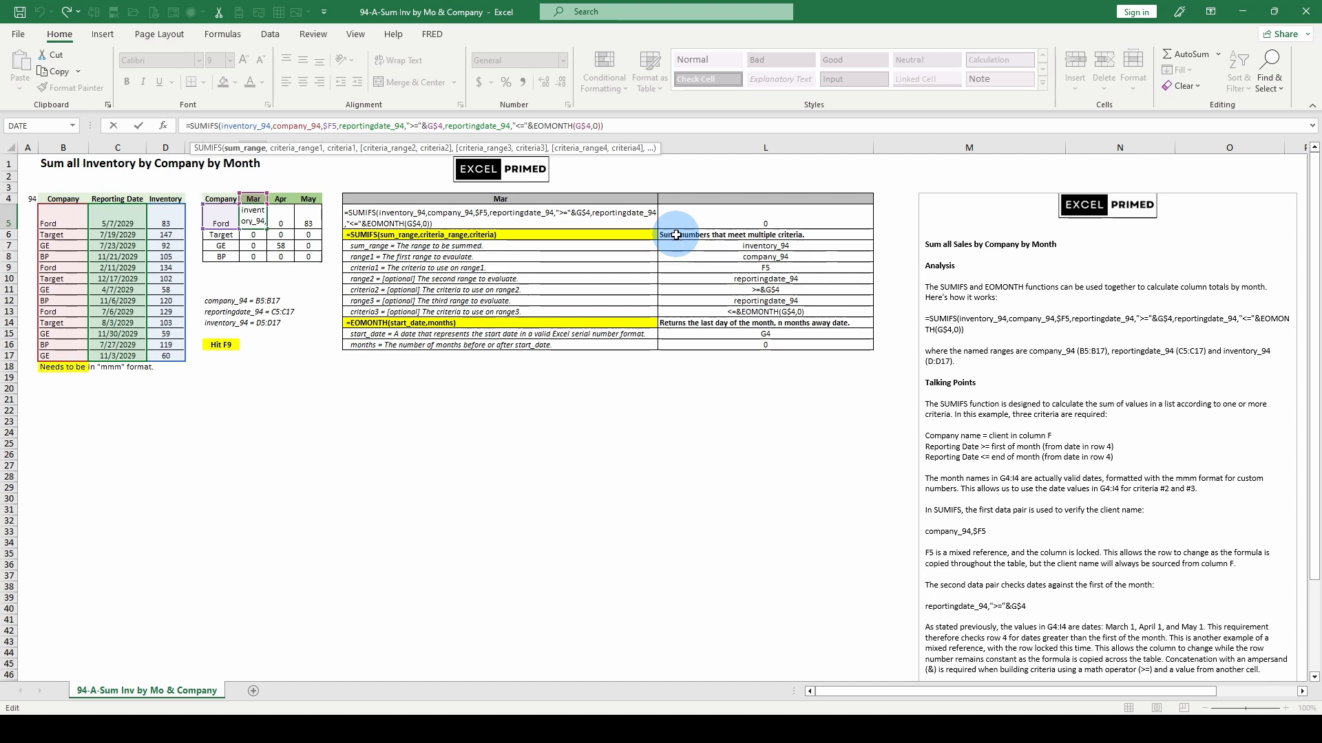
{"action": "key", "text": "Escape"}
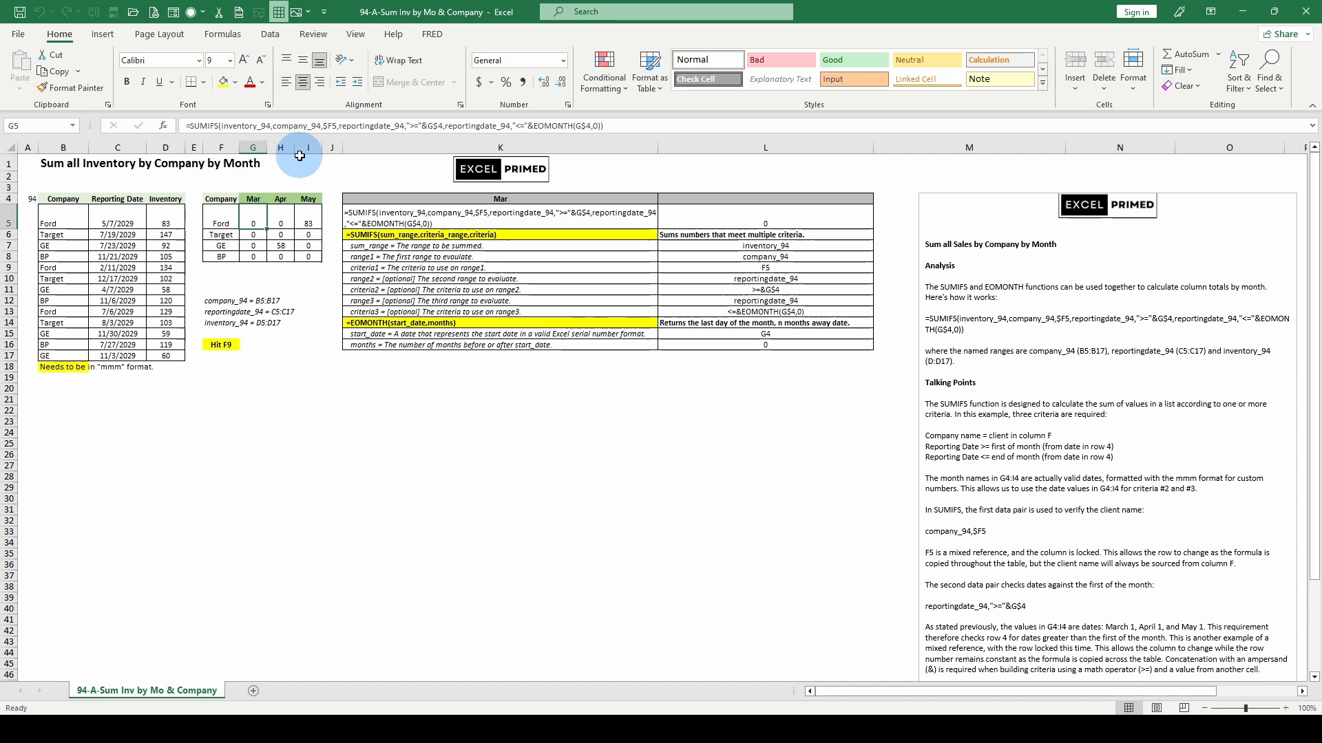
{"action": "double_click", "coordinate": [253, 126]}
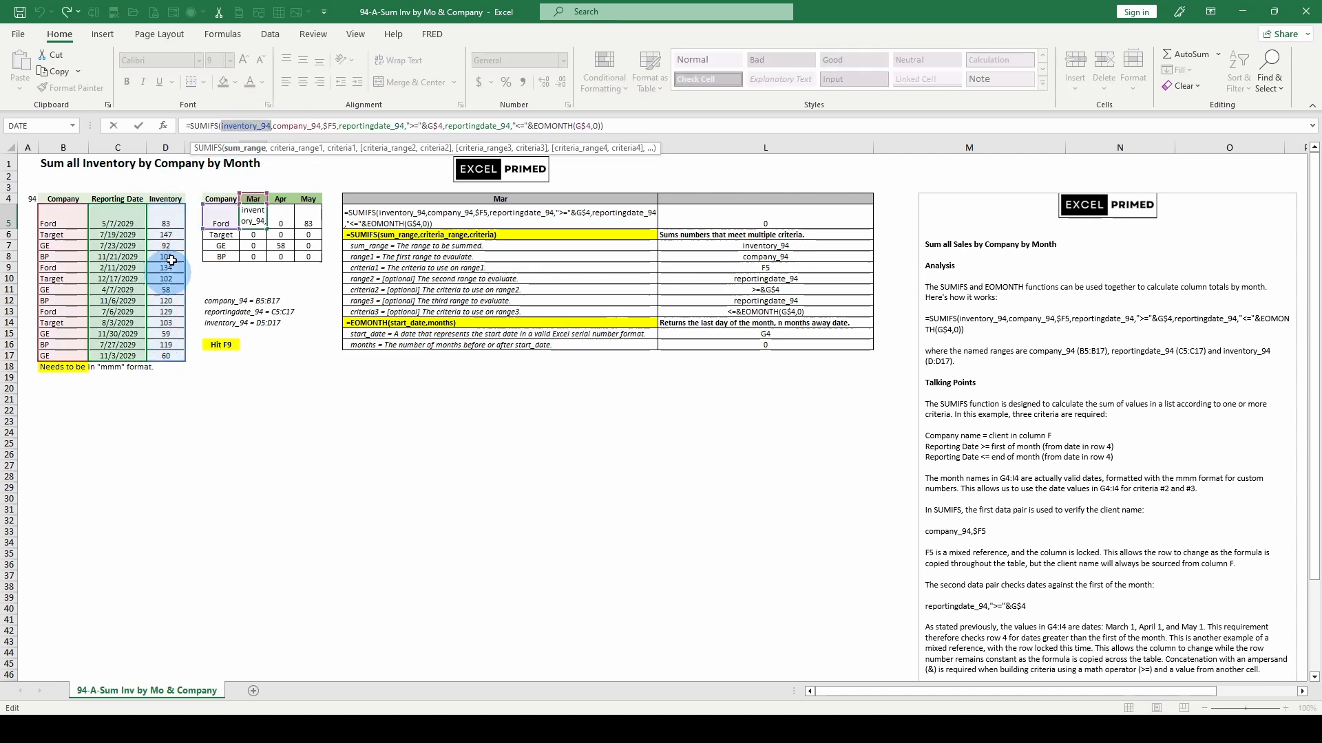
{"action": "left_click", "coordinate": [296, 149]}
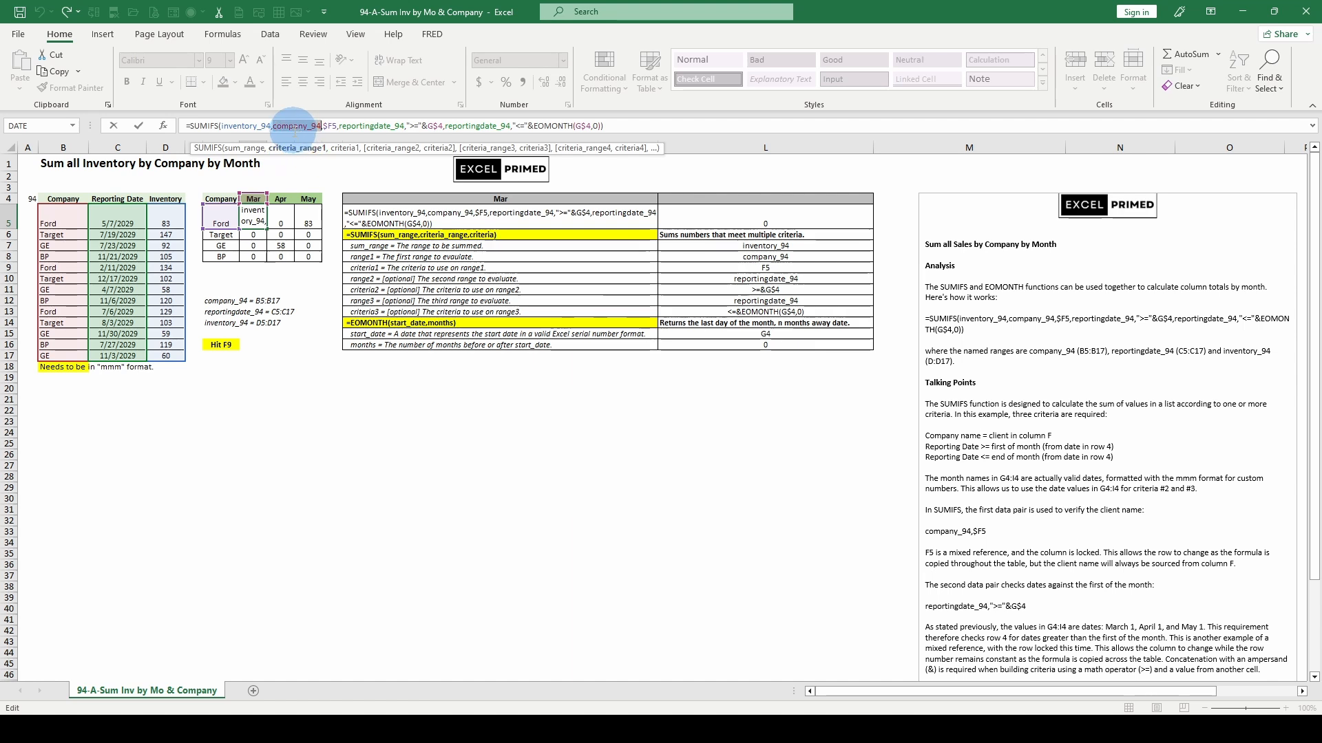
{"action": "left_click", "coordinate": [342, 148]}
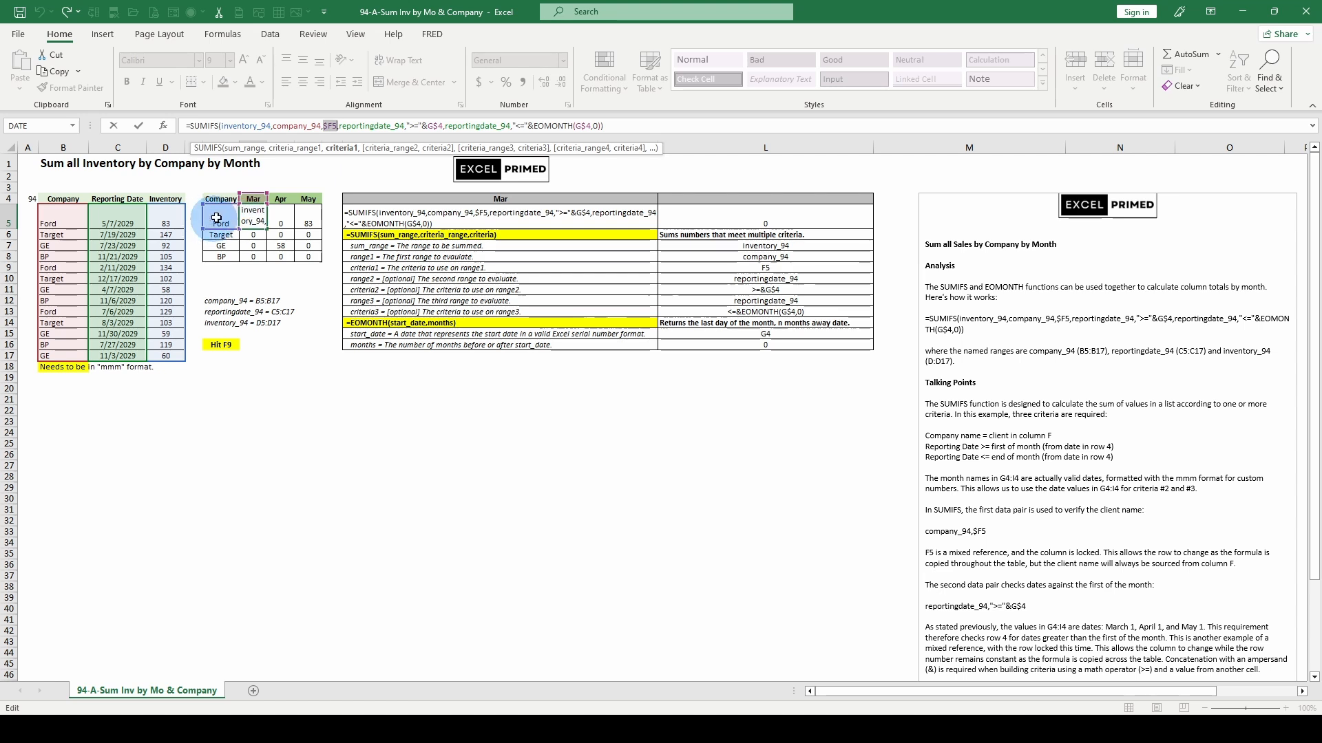
{"action": "left_click", "coordinate": [377, 150]}
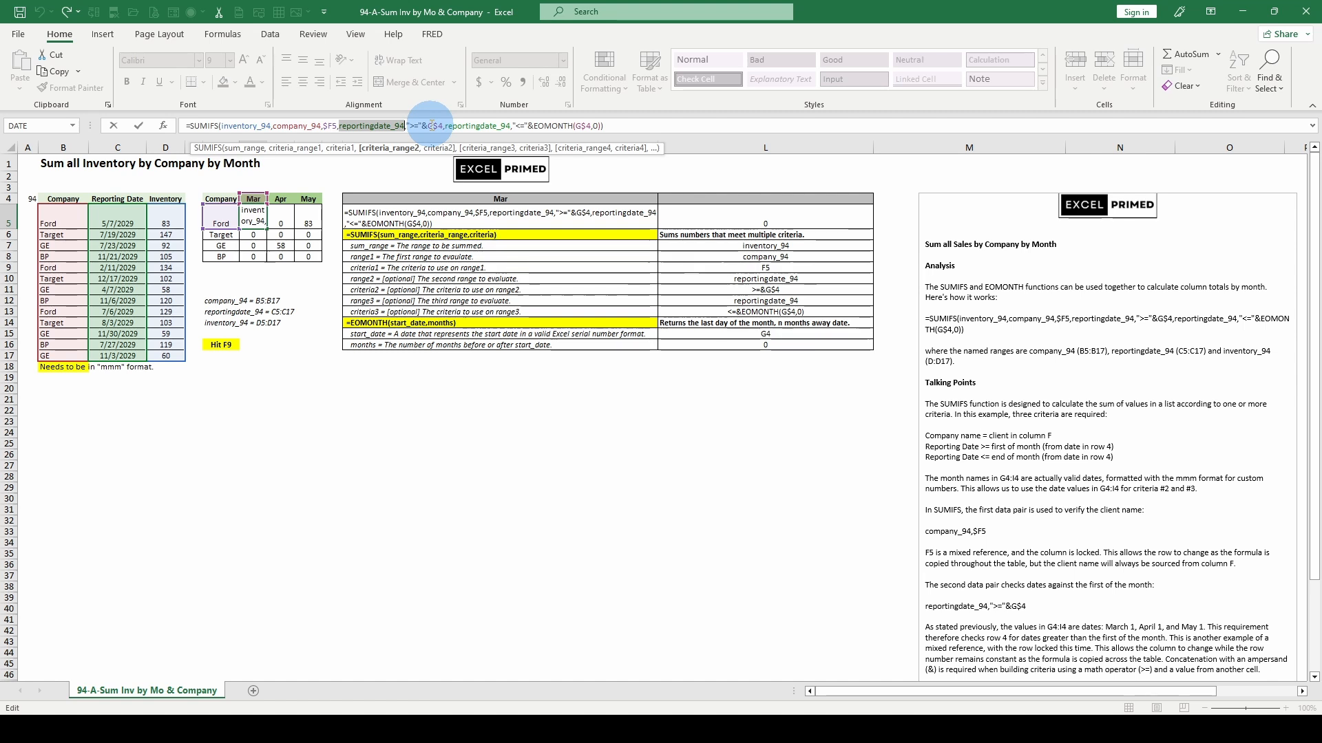
{"action": "left_click", "coordinate": [437, 148]}
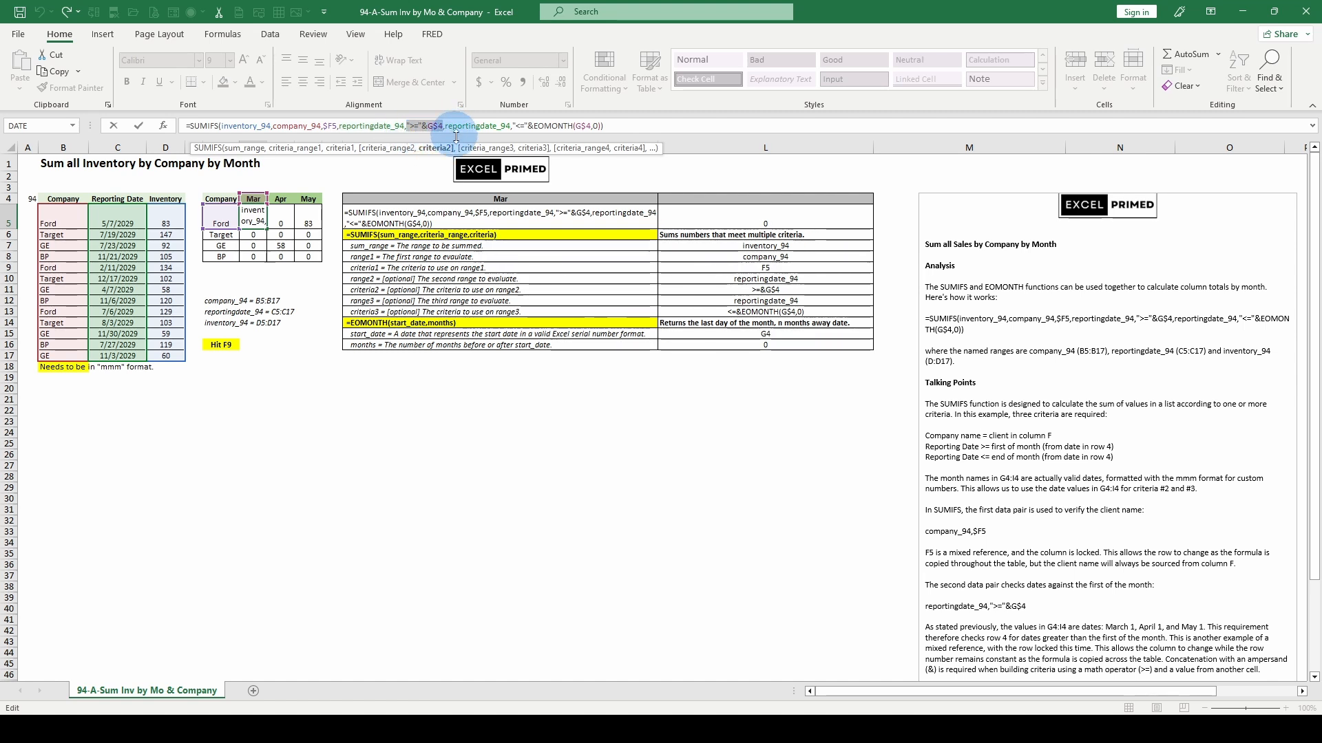
{"action": "left_click", "coordinate": [469, 150]}
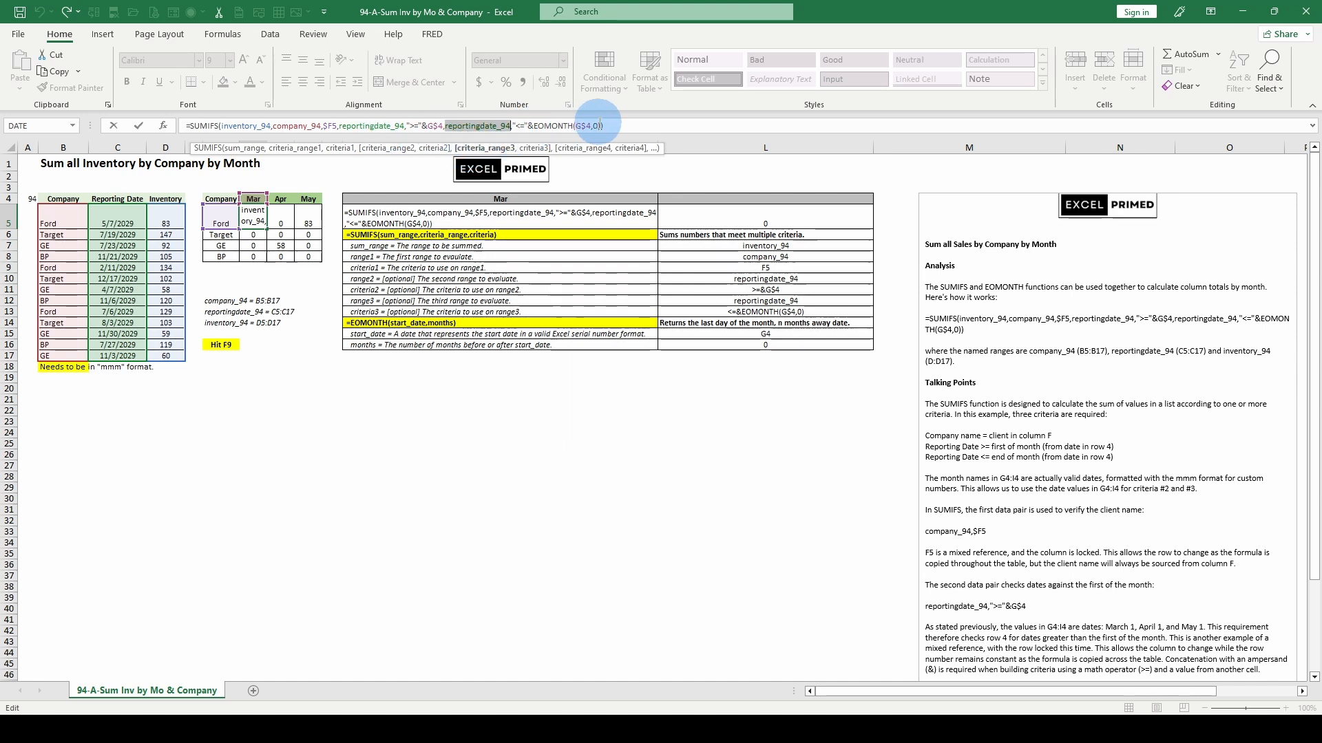
{"action": "left_click", "coordinate": [540, 149]}
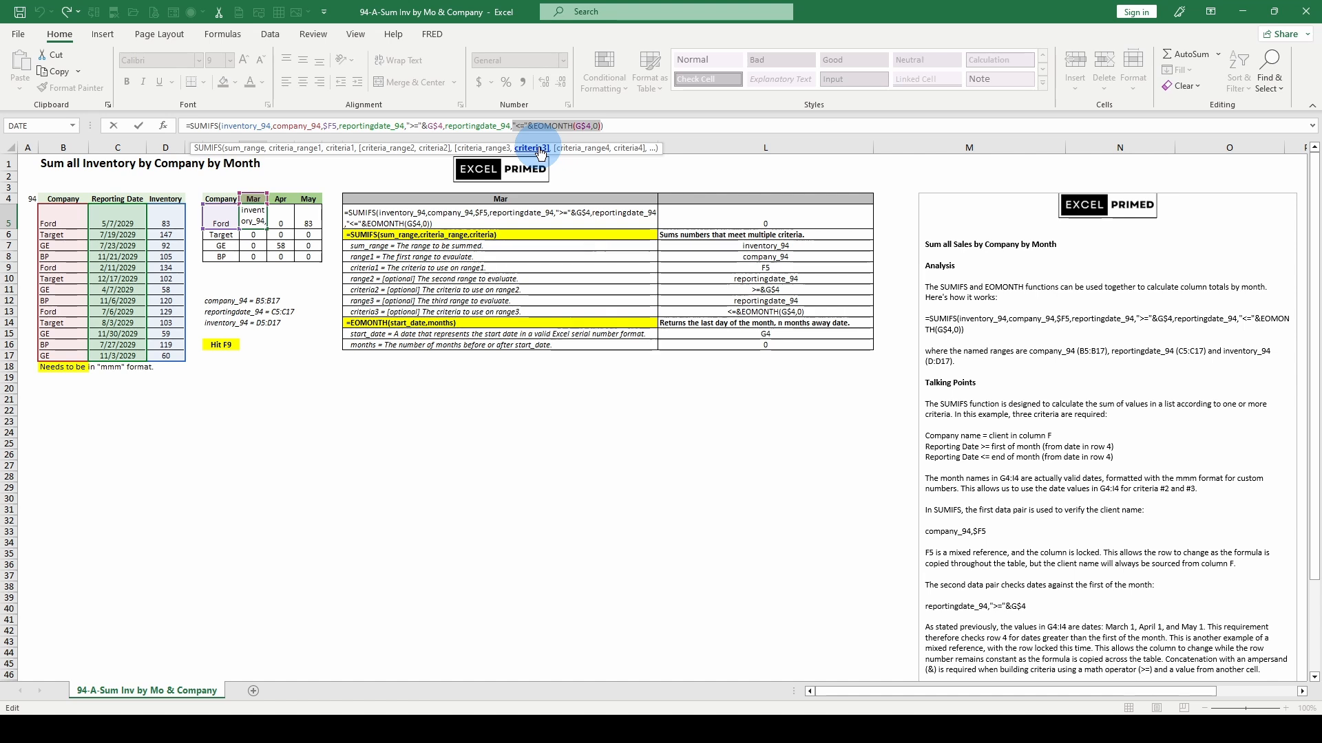
{"action": "key", "text": "Escape"}
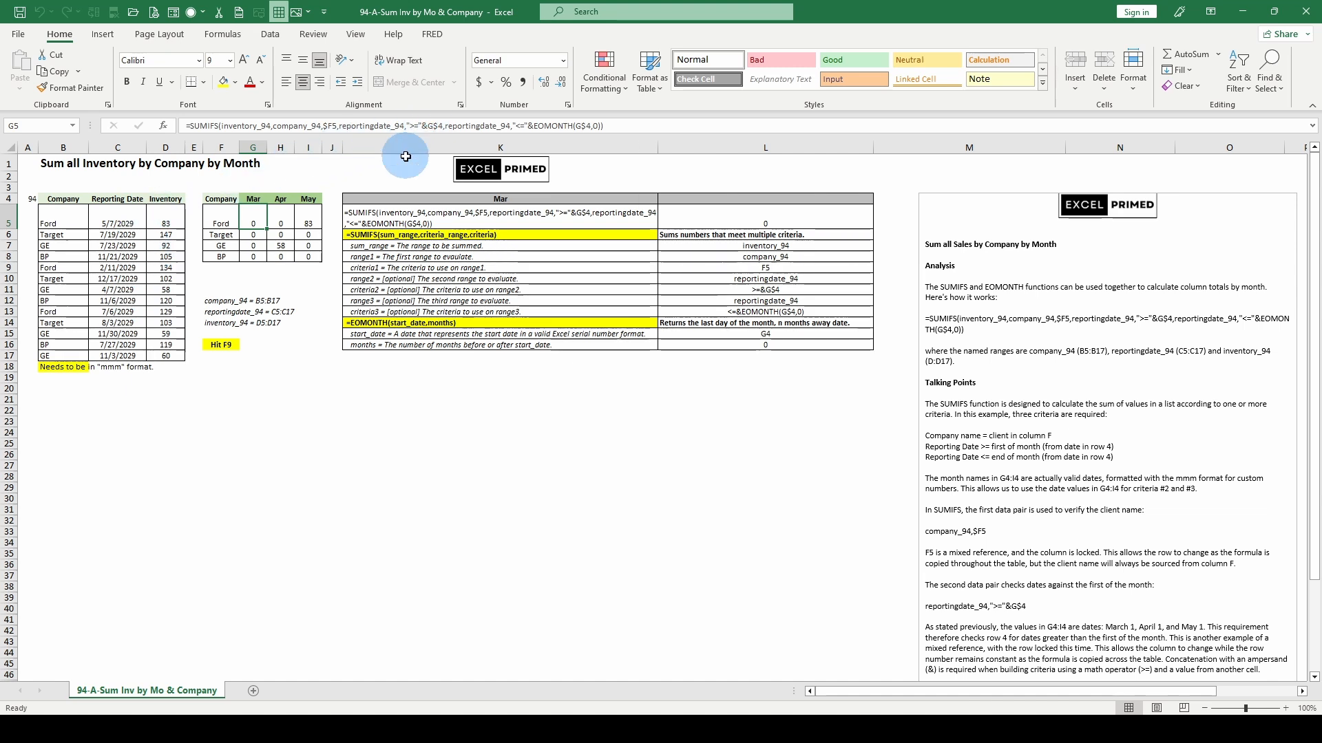
Step: Try replacing the March date in header cell G4 with the plain text Mar, and undo the entry
{"action": "left_click", "coordinate": [255, 200]}
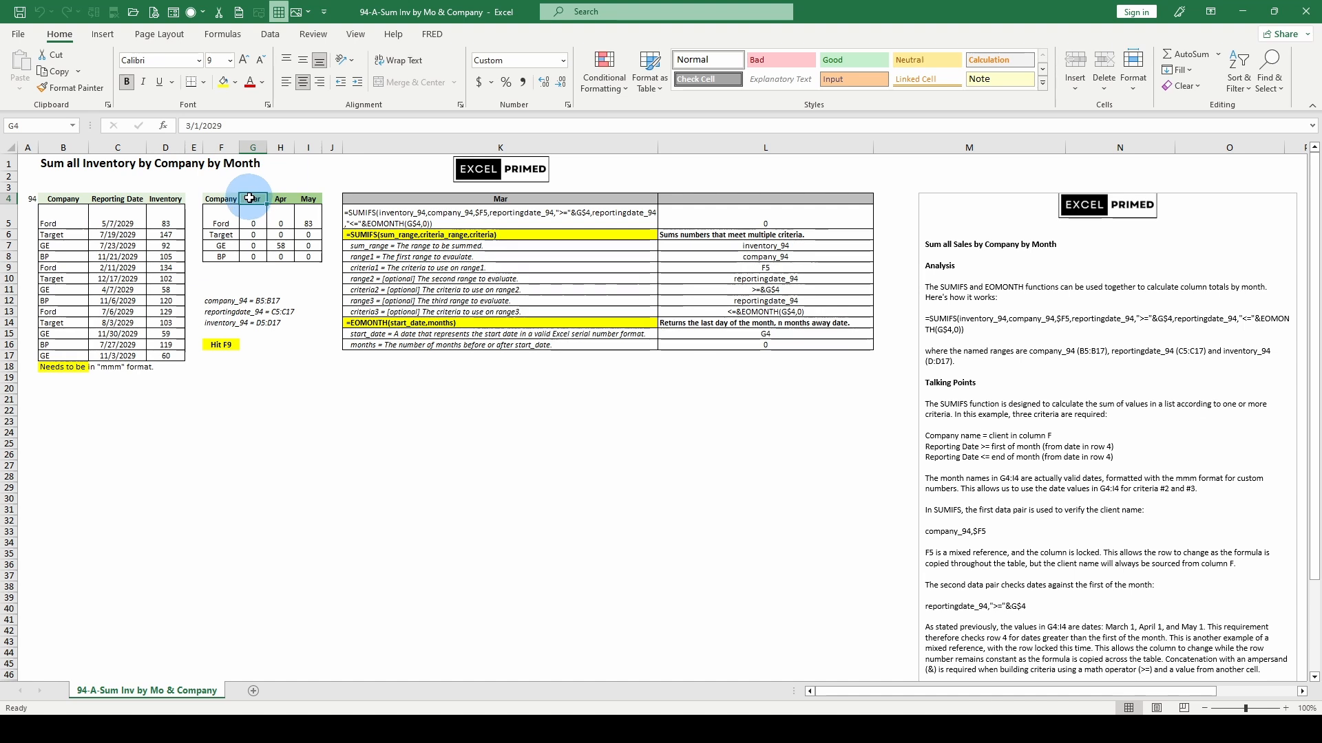
{"action": "type", "text": "Mar"}
{"action": "key", "text": "Return"}
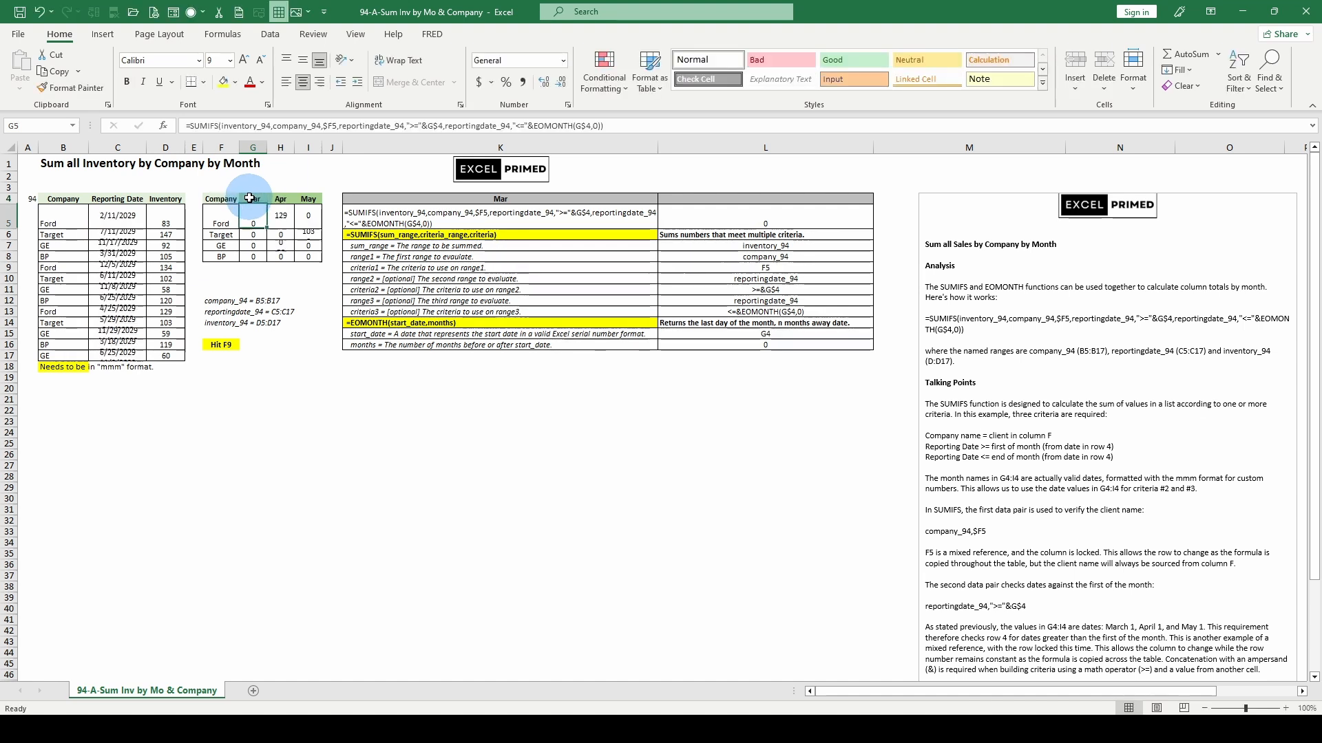
{"action": "left_click", "coordinate": [254, 199]}
{"action": "left_click", "coordinate": [257, 221]}
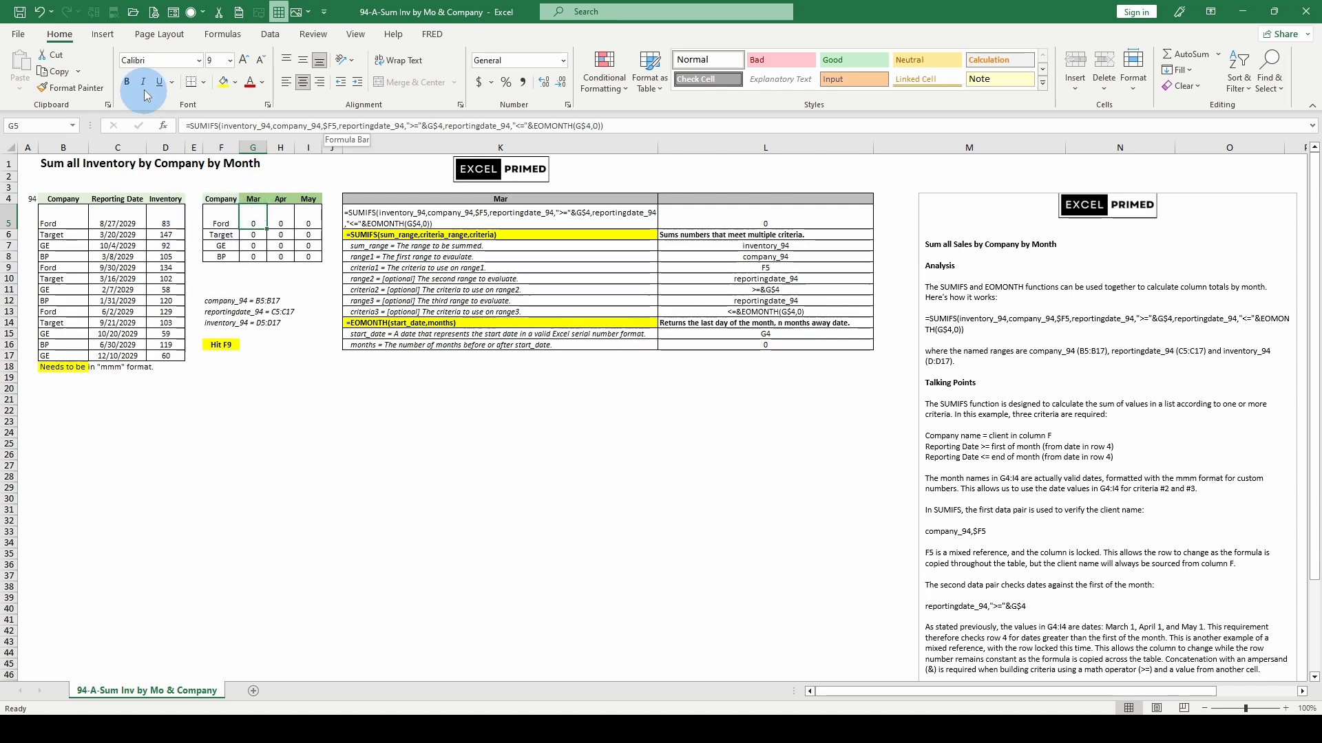
{"action": "left_click", "coordinate": [40, 12]}
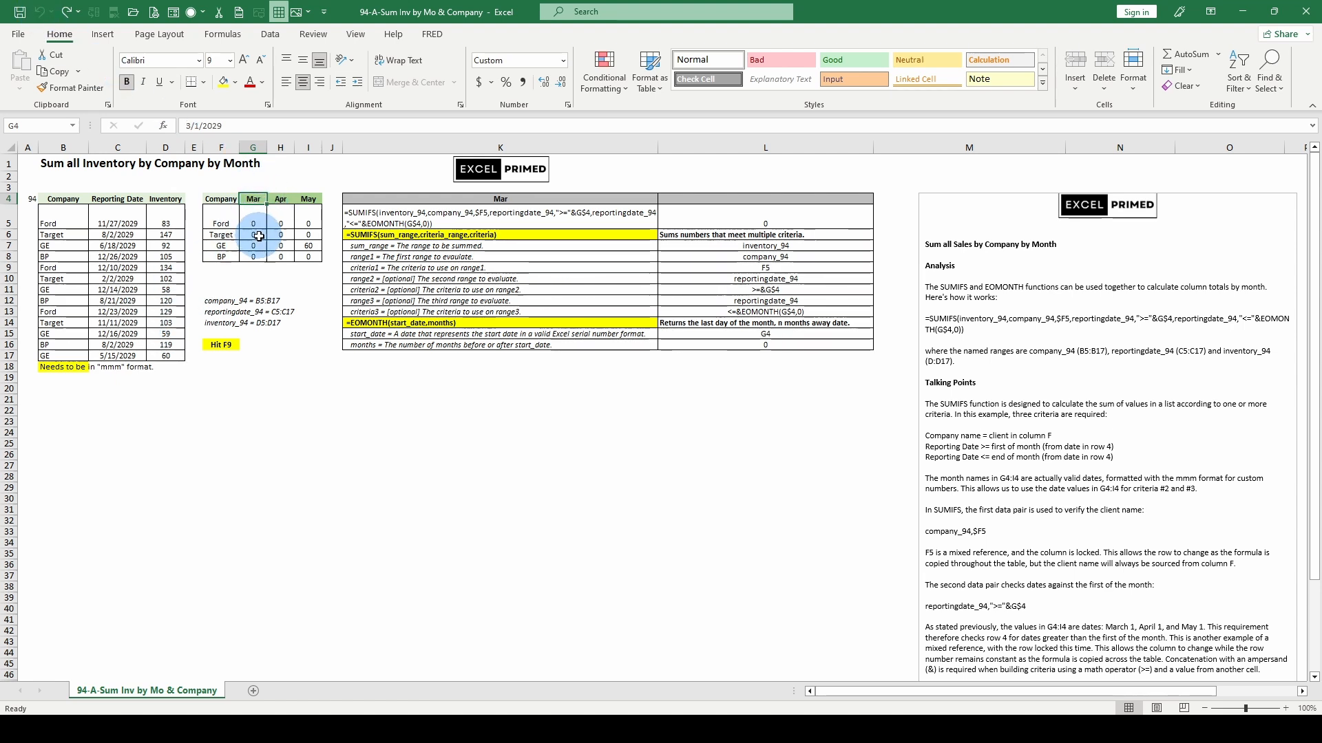
Step: Recalculate the sheet and review the sum range and criteria arguments of Ford's March formula in G5, leaving it unedited
{"action": "key", "text": "F9"}
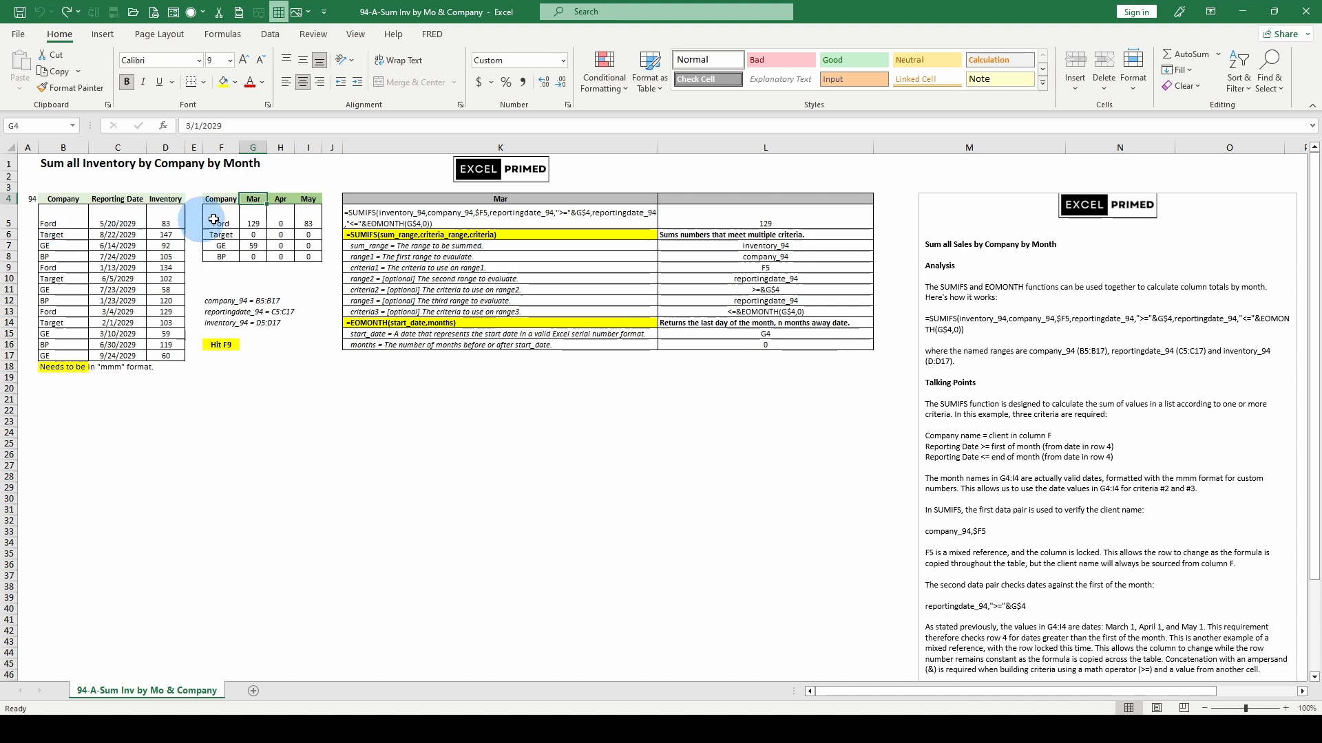
{"action": "left_click", "coordinate": [250, 219]}
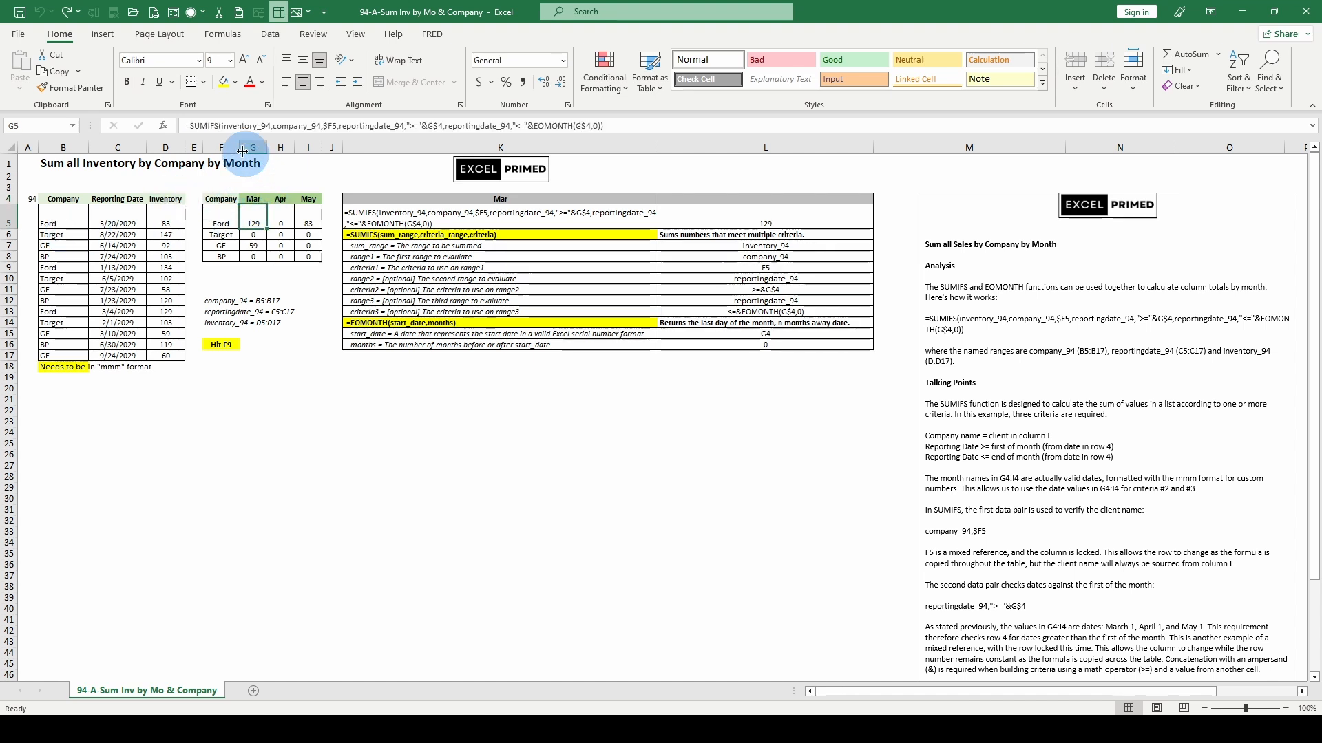
{"action": "left_click", "coordinate": [241, 126]}
{"action": "left_click", "coordinate": [237, 150]}
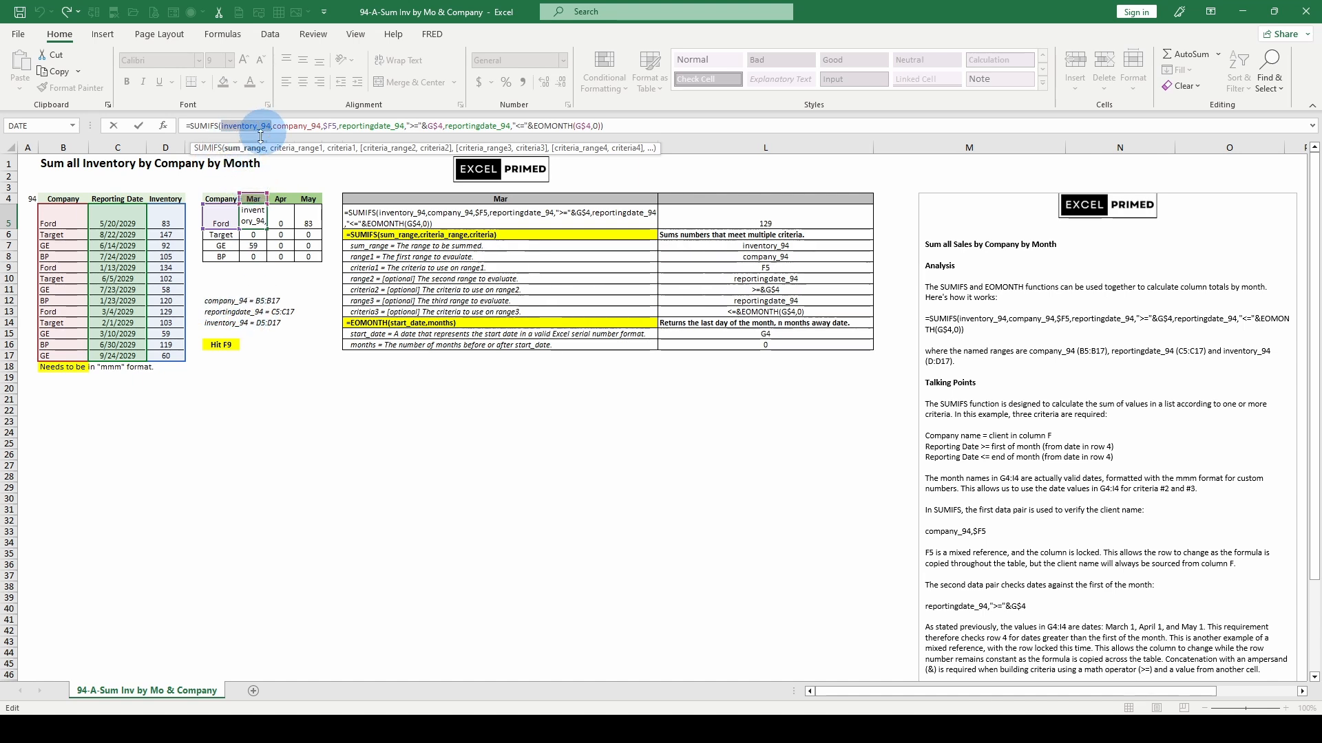
{"action": "left_click", "coordinate": [279, 153]}
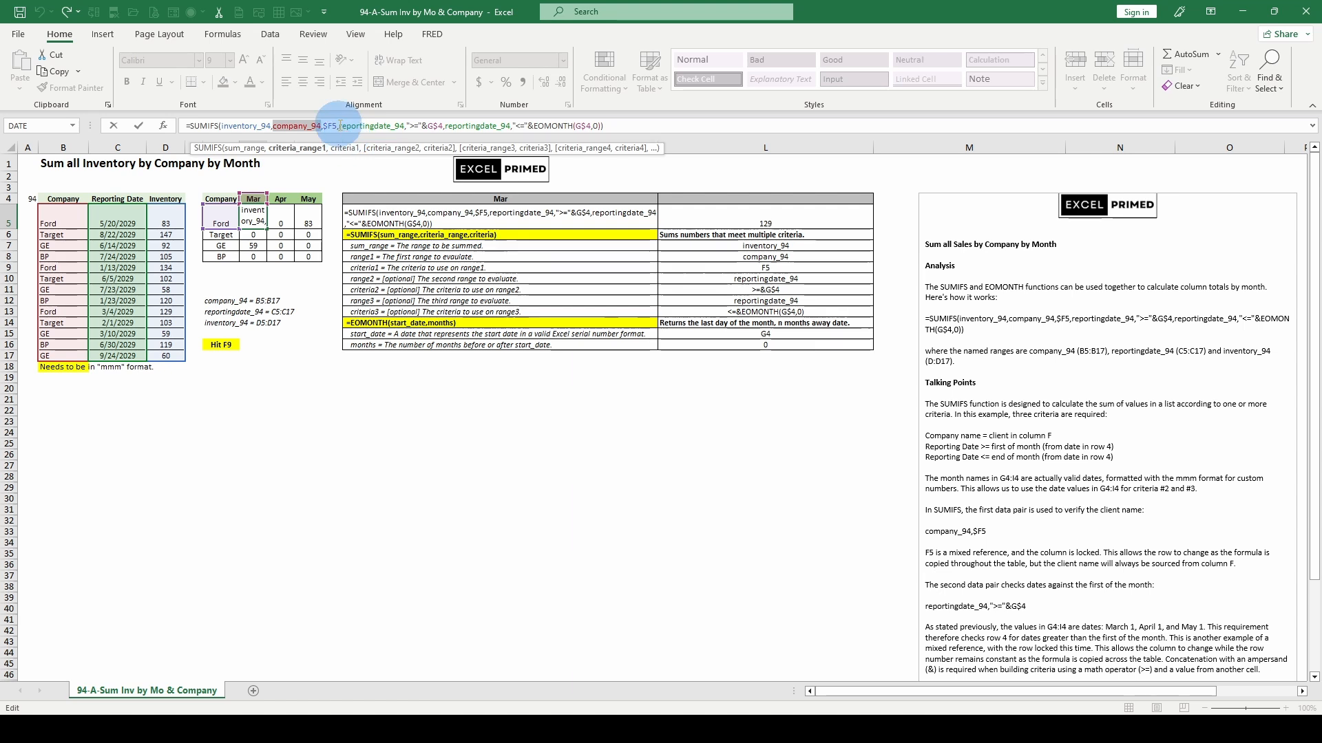
{"action": "left_click_drag", "start_coordinate": [340, 126], "coordinate": [417, 126]}
{"action": "left_click", "coordinate": [233, 126]}
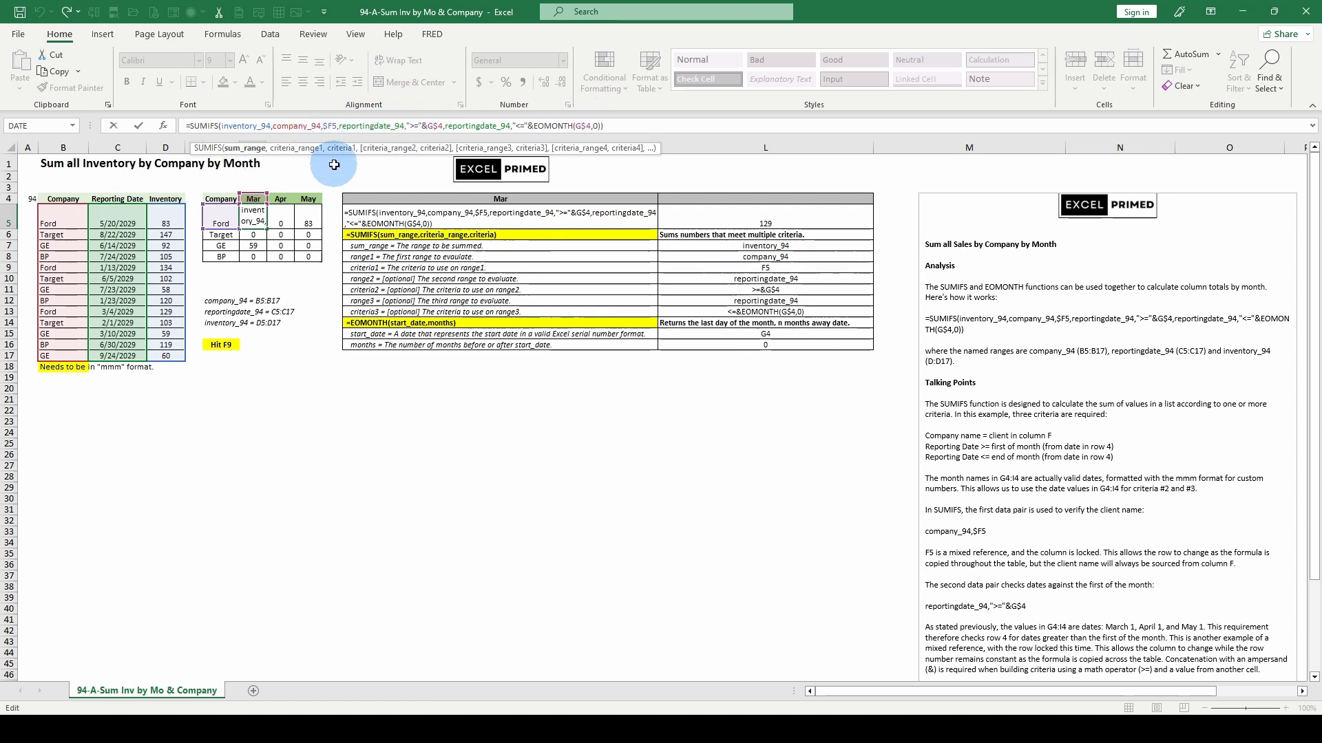
{"action": "key", "text": "Escape"}
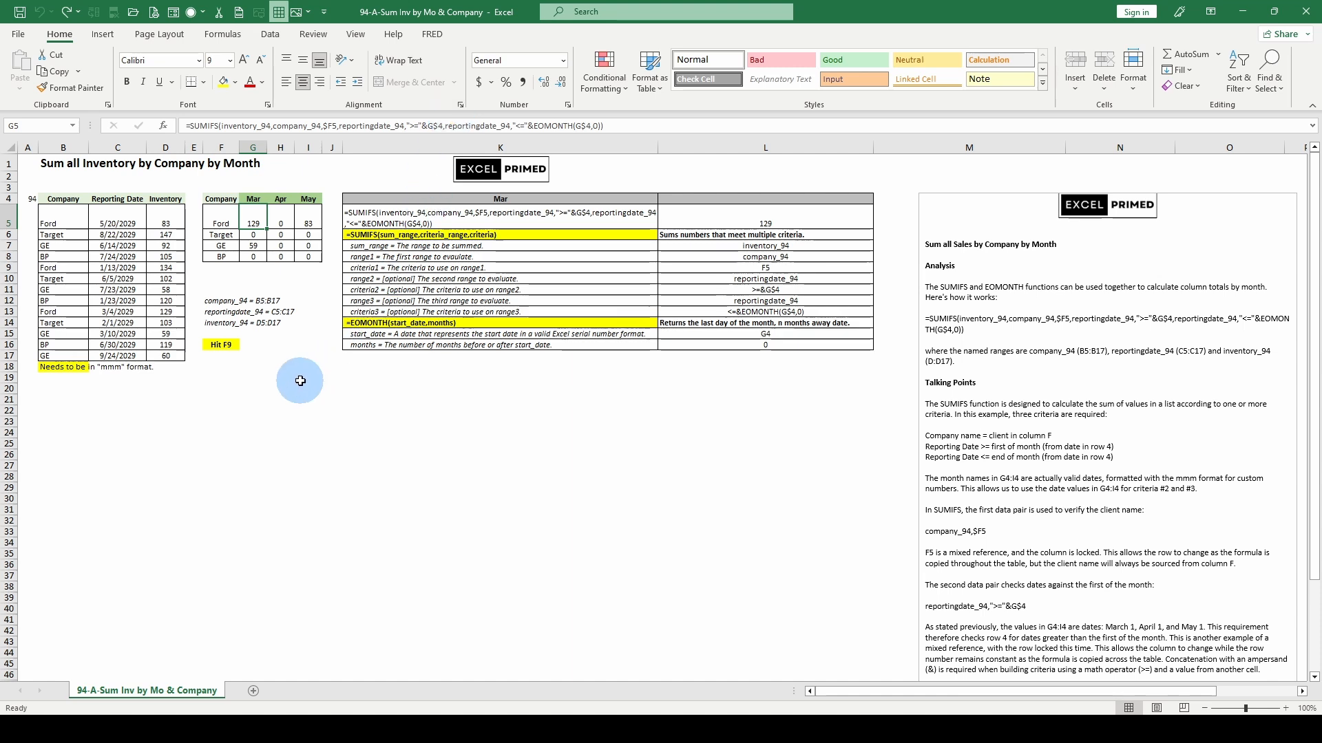
Step: Compare Ford's April and May SUMIFS formulas in H5 and I5, and read the explanatory notes beside the tables
{"action": "left_click", "coordinate": [279, 215]}
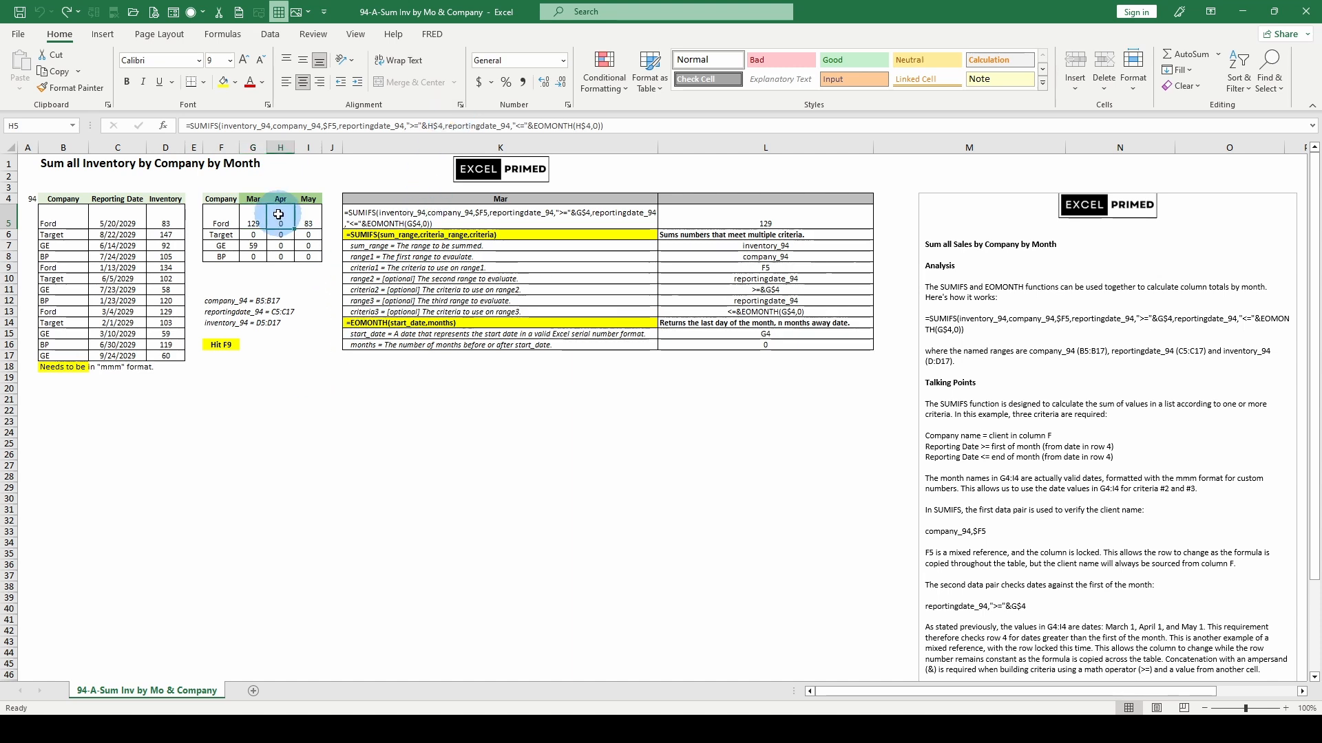
{"action": "left_click", "coordinate": [313, 219]}
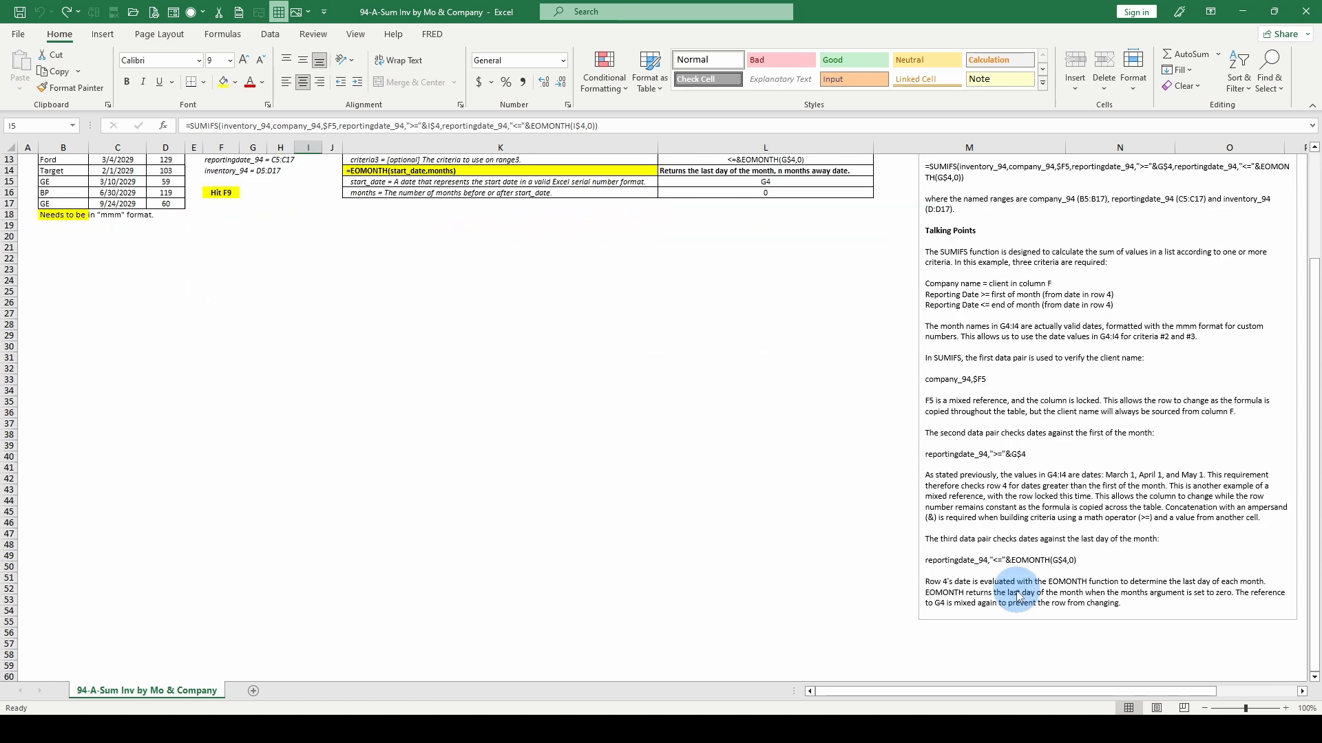
{"action": "scroll", "coordinate": [1012, 592], "scroll_direction": "up", "scroll_amount": 4}
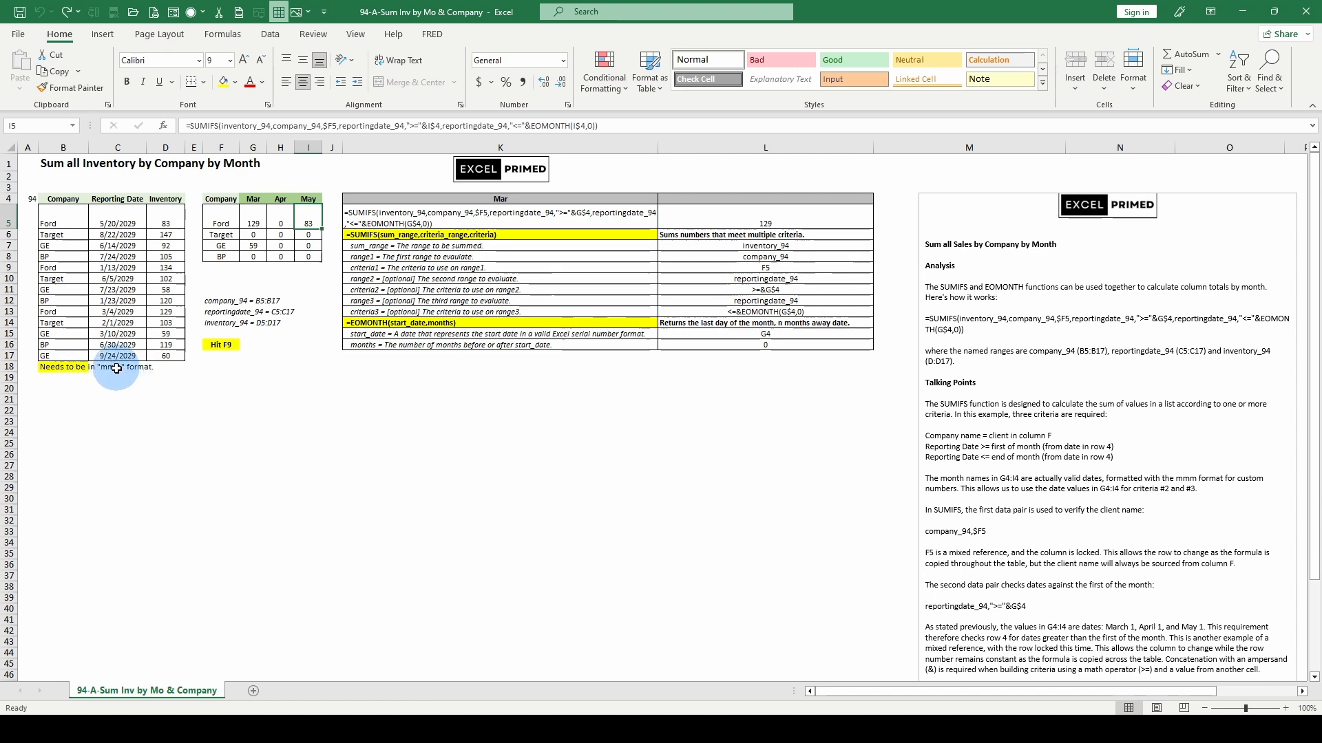
Step: Check the number format applied to the March header in cell G4, and undo the last change
{"action": "left_click", "coordinate": [255, 200]}
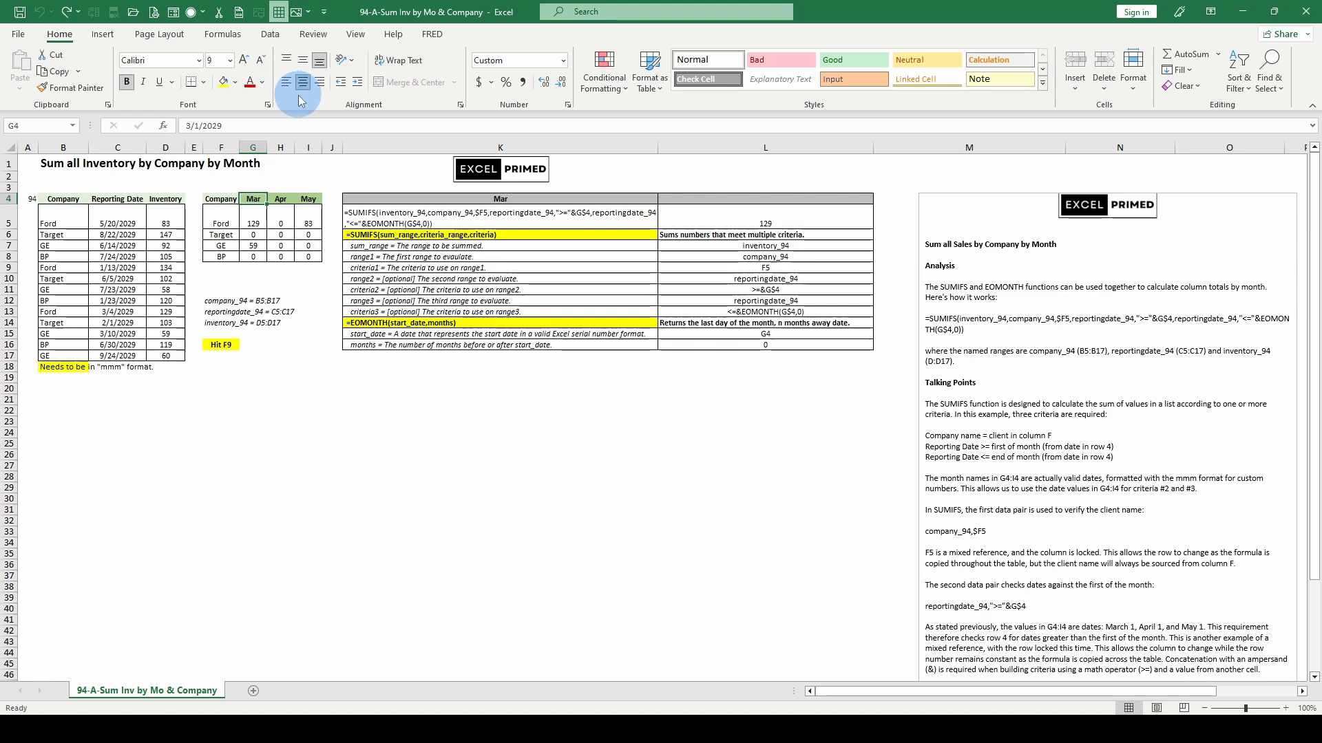
{"action": "key", "text": "ctrl+1"}
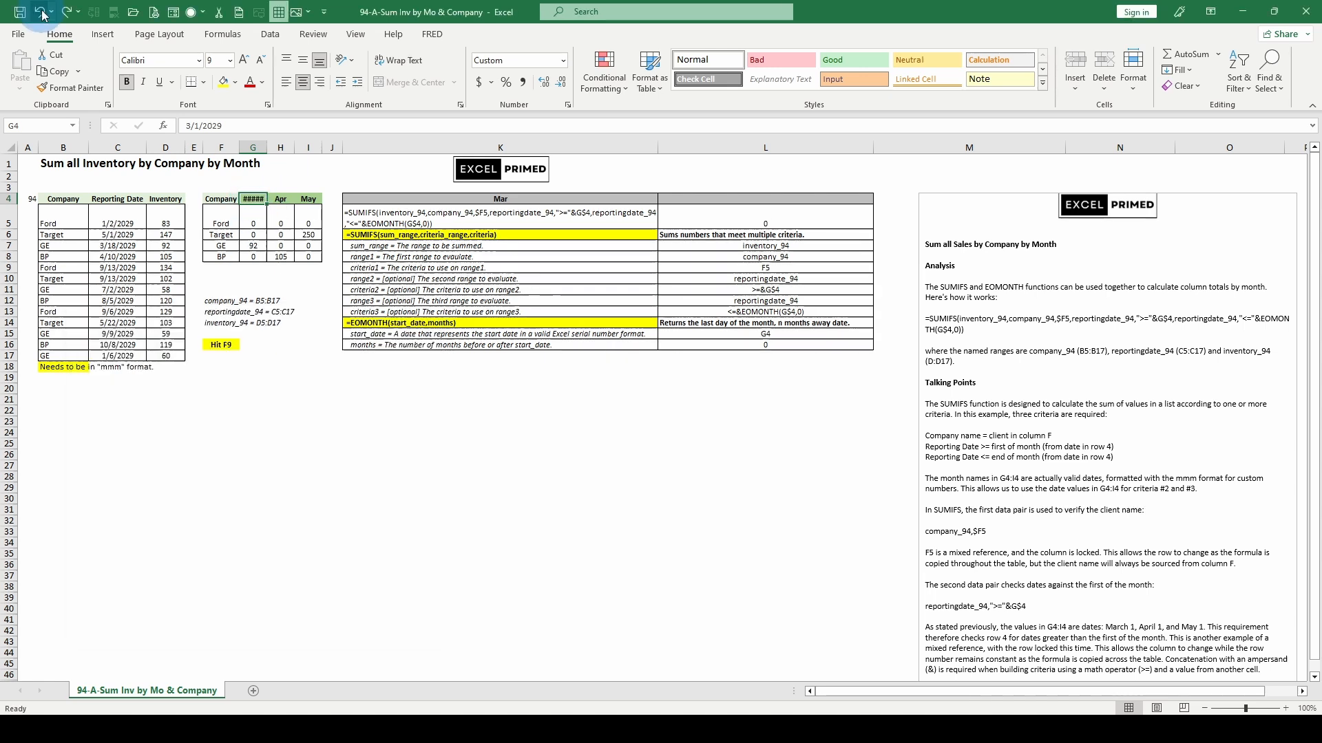
{"action": "left_click", "coordinate": [40, 12]}
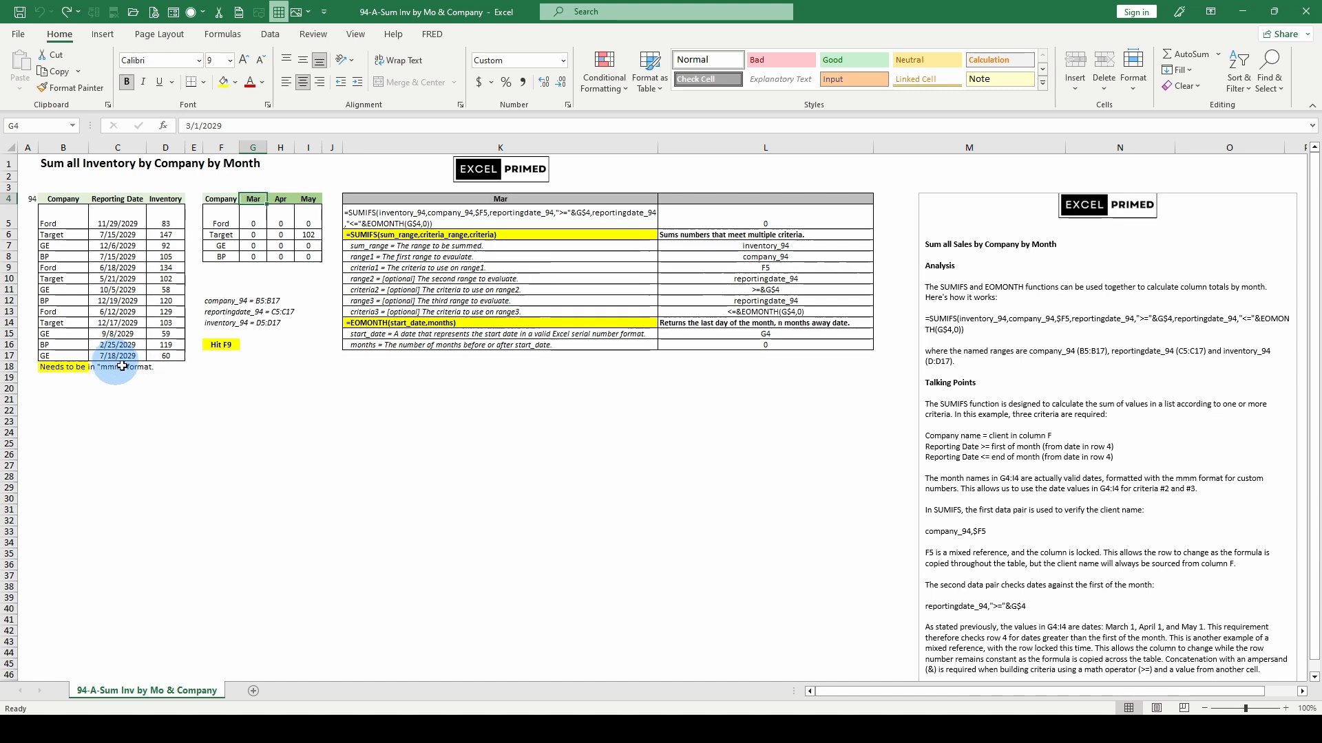
Step: Recalculate the sheet to generate new random reporting dates, and inspect the formula behind the first date in C5
{"action": "left_click", "coordinate": [307, 432]}
{"action": "key", "text": "F9"}
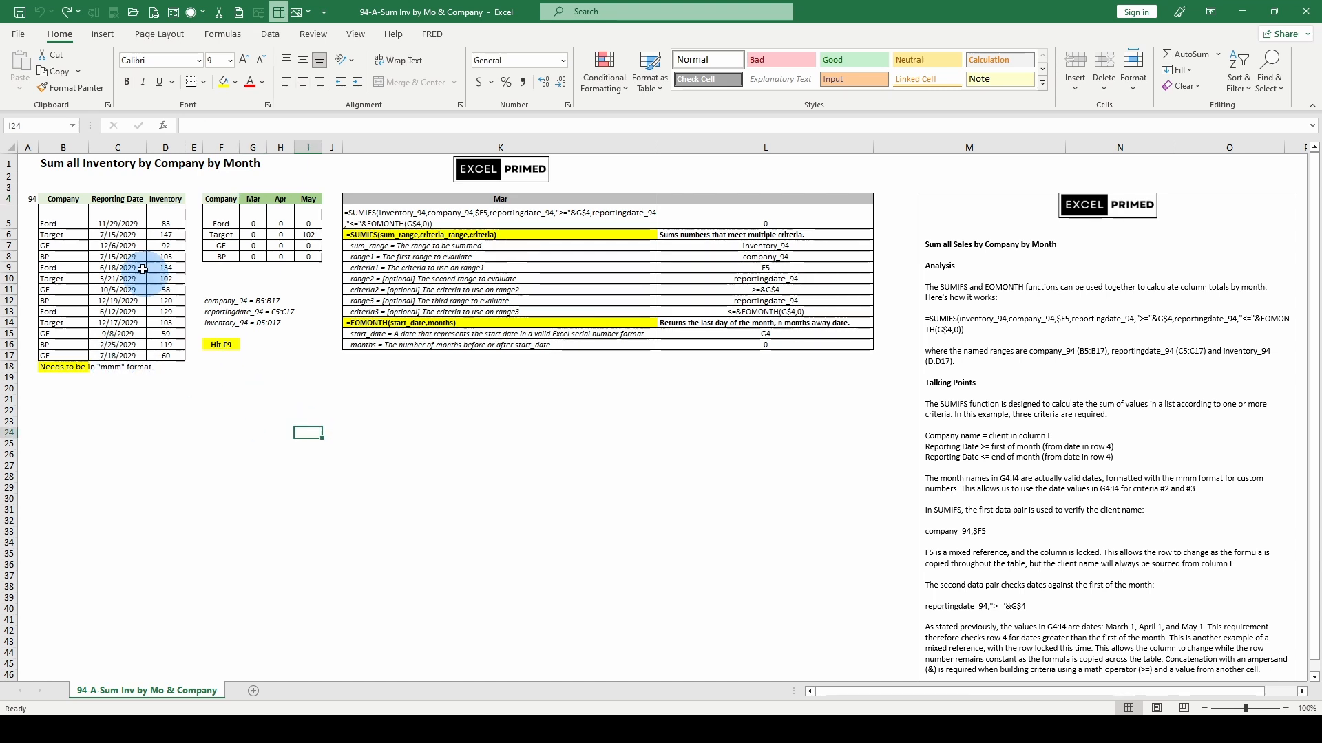
{"action": "left_click", "coordinate": [117, 223]}
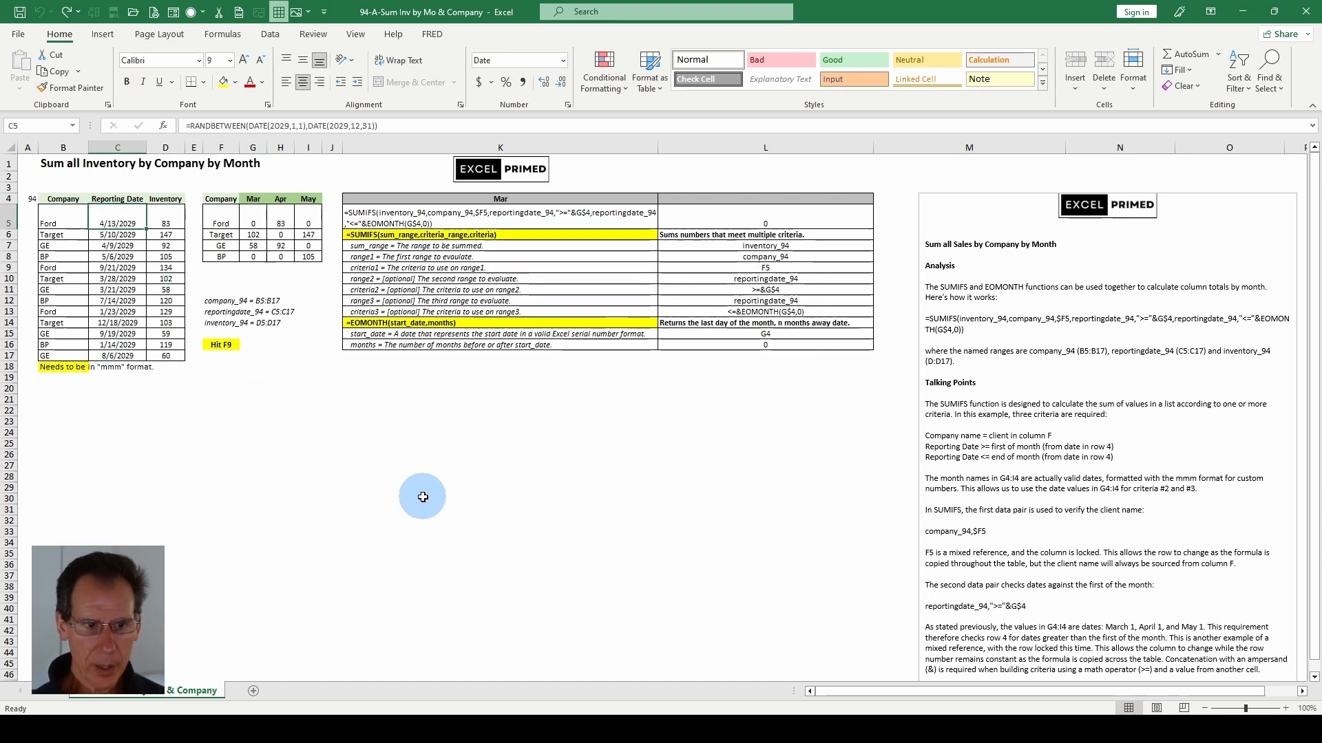